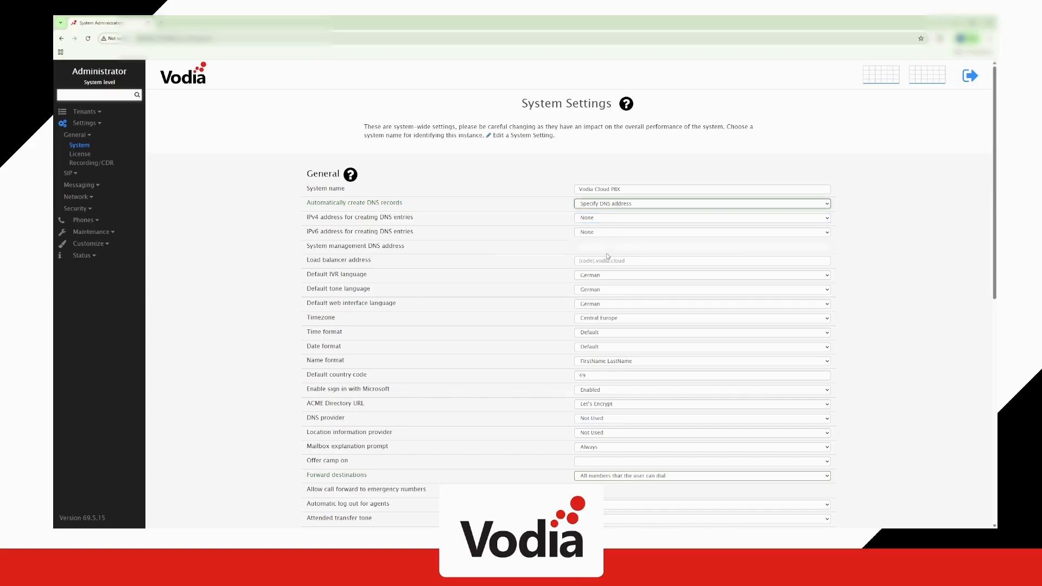
Open the Current Tenants list, which still shows no tenants
click(531, 182)
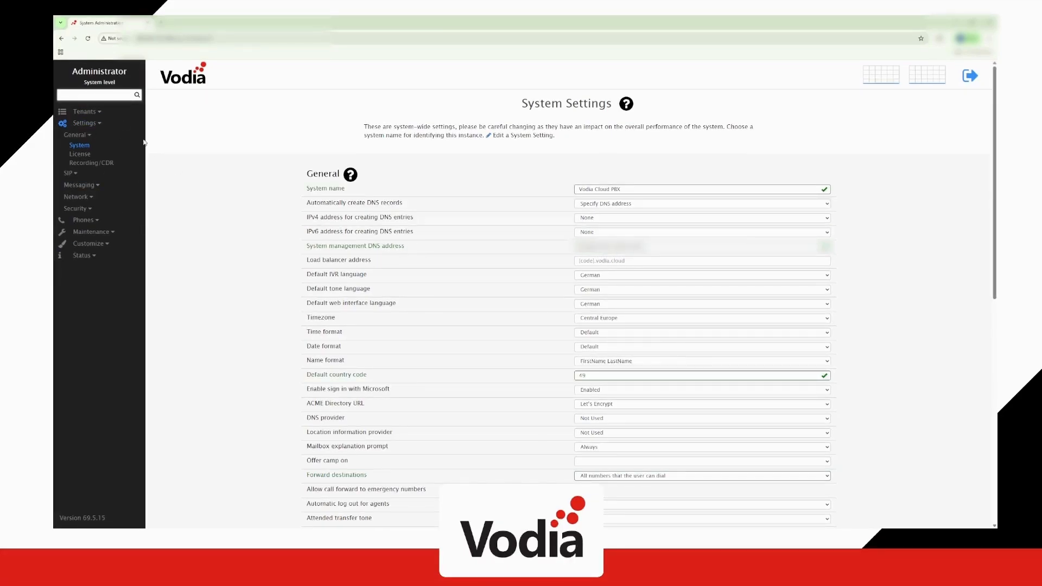
click(84, 112)
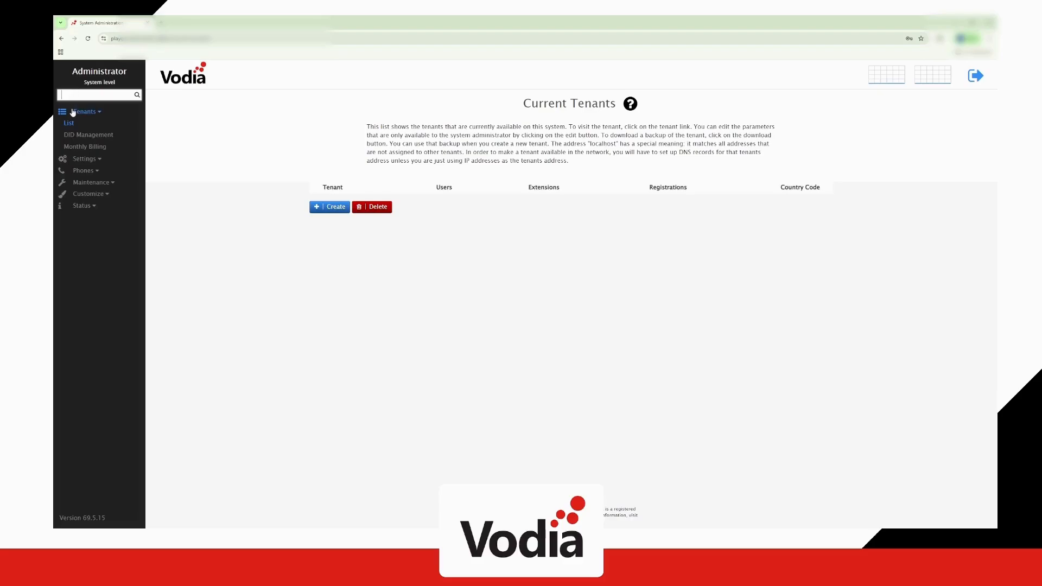
Create tenant 'Test' with primary DNS address test.domain and country code 357 instead of 49
click(335, 212)
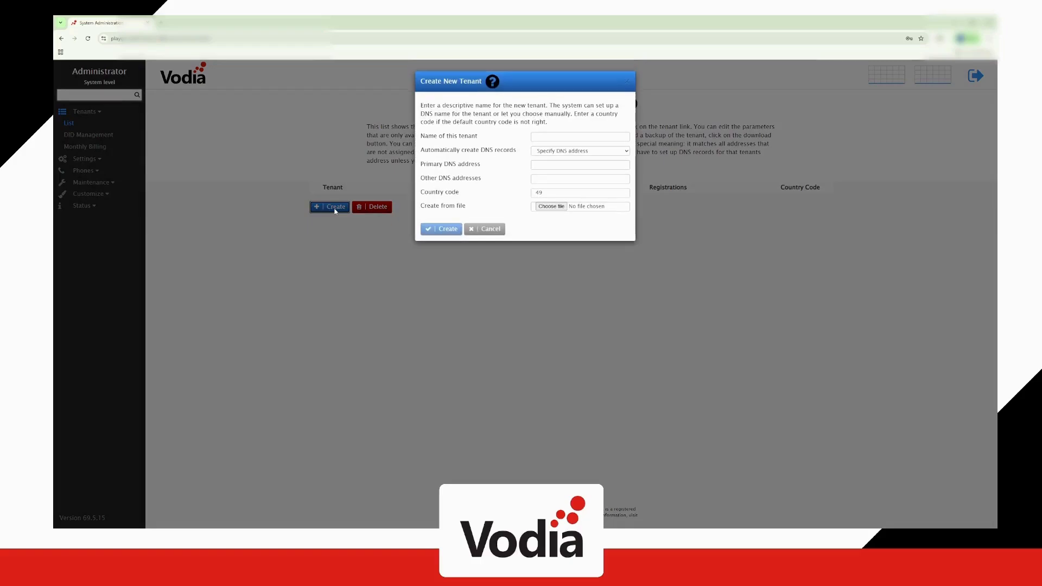
click(566, 136)
text(Test)
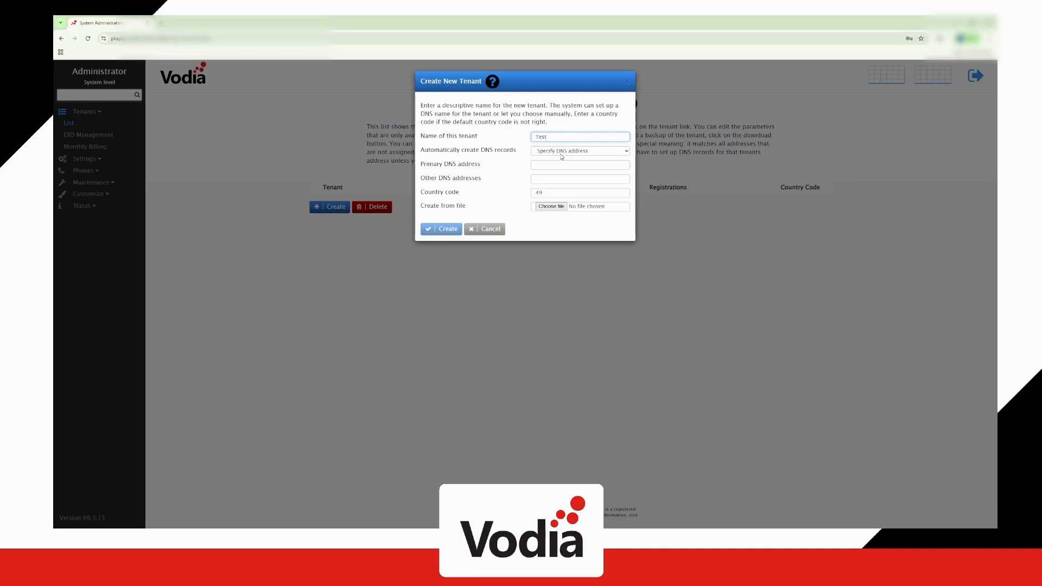
click(562, 152)
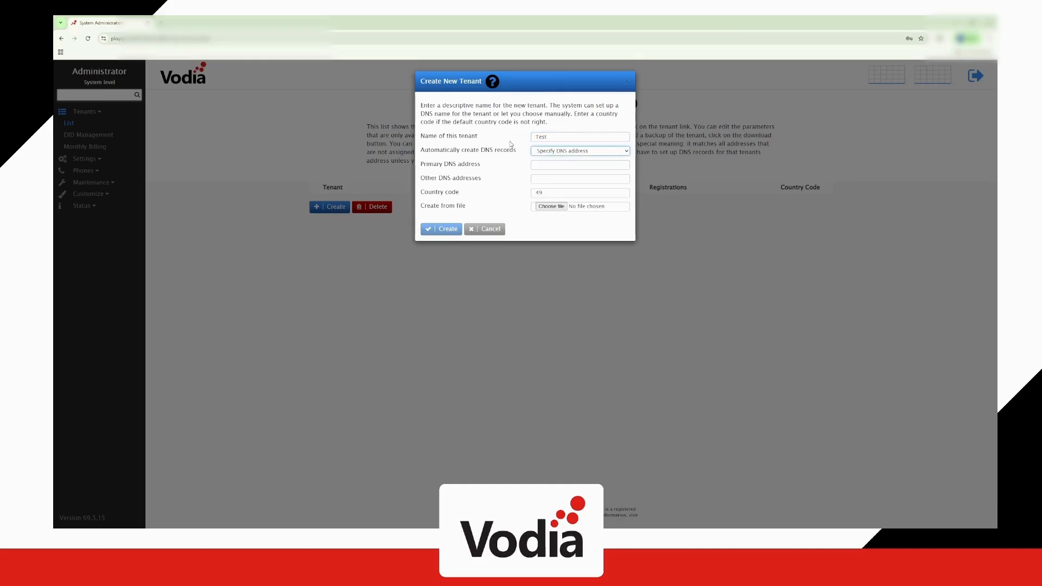
click(561, 163)
text(test)
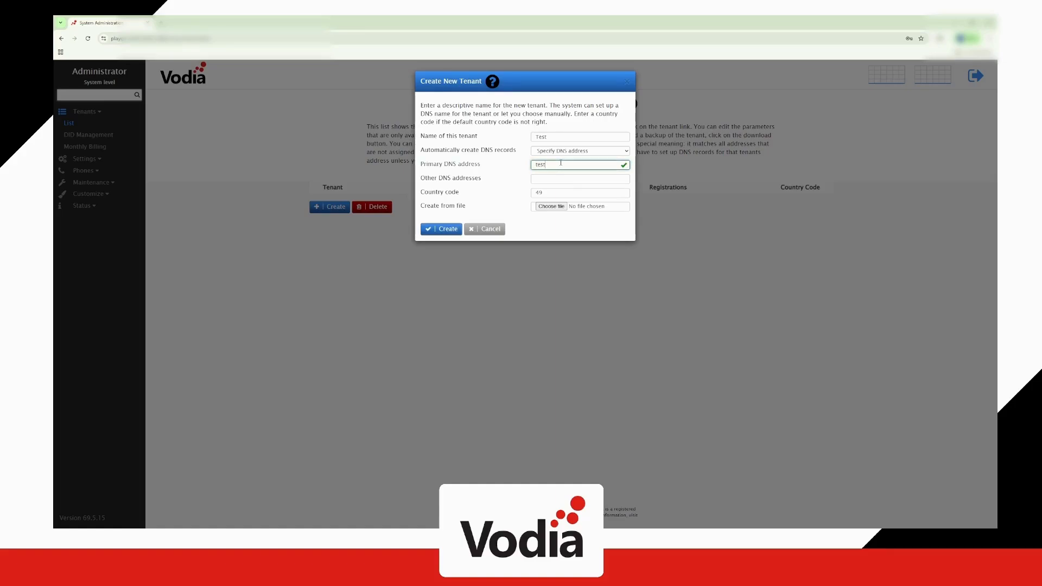
text(.domain)
click(554, 193)
drag(554, 193, 493, 196)
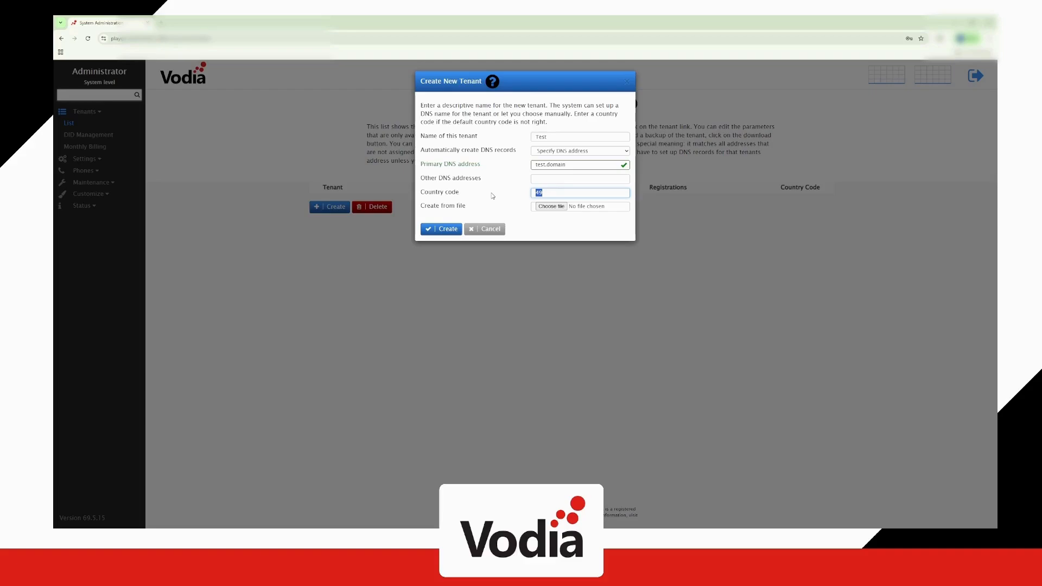
text(357)
click(442, 229)
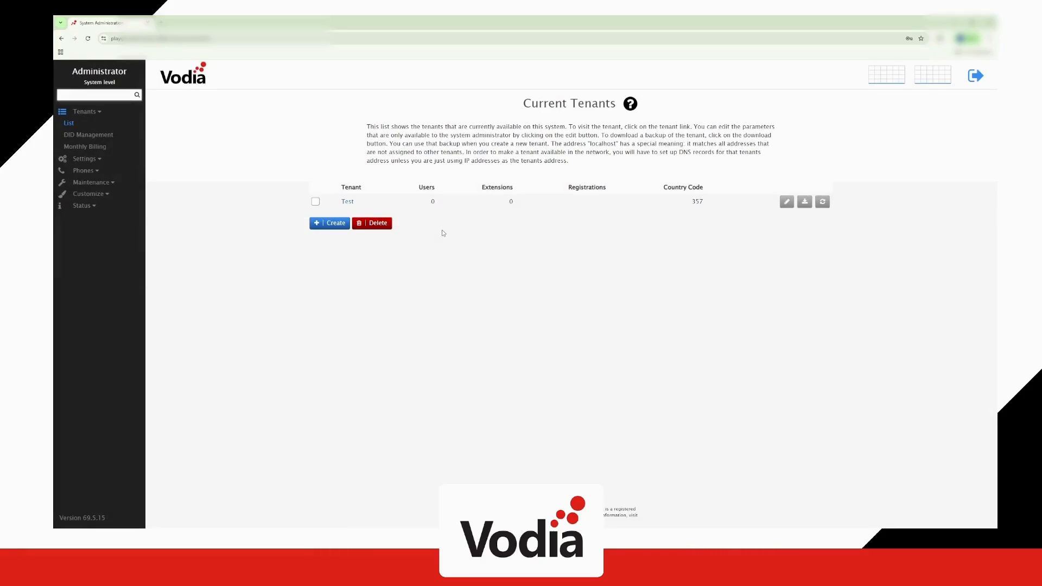
Inside the Test tenant, start a new extension 11 with first name 'My Test', last name 'Extension'
click(348, 202)
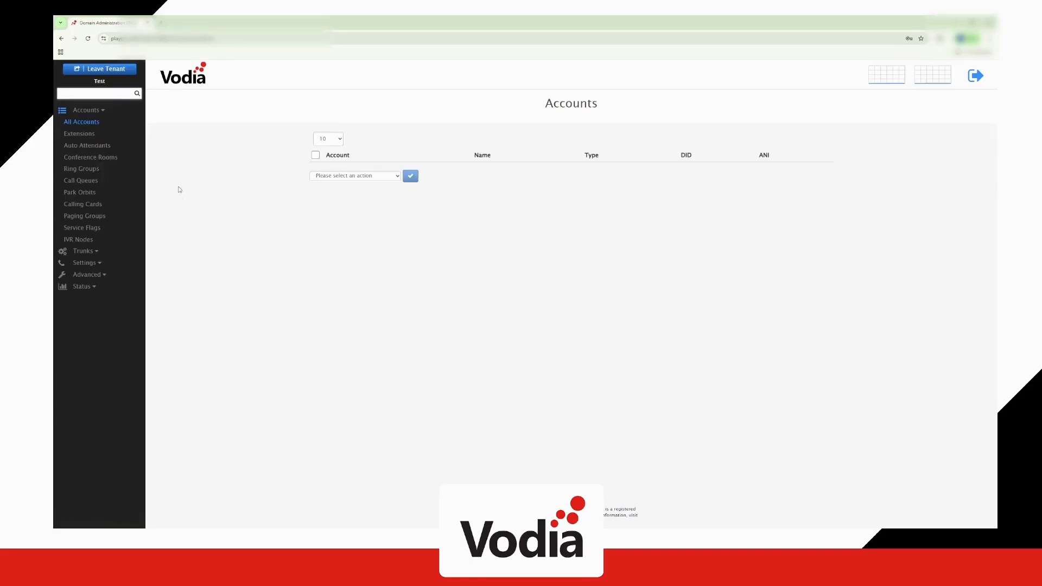
click(86, 135)
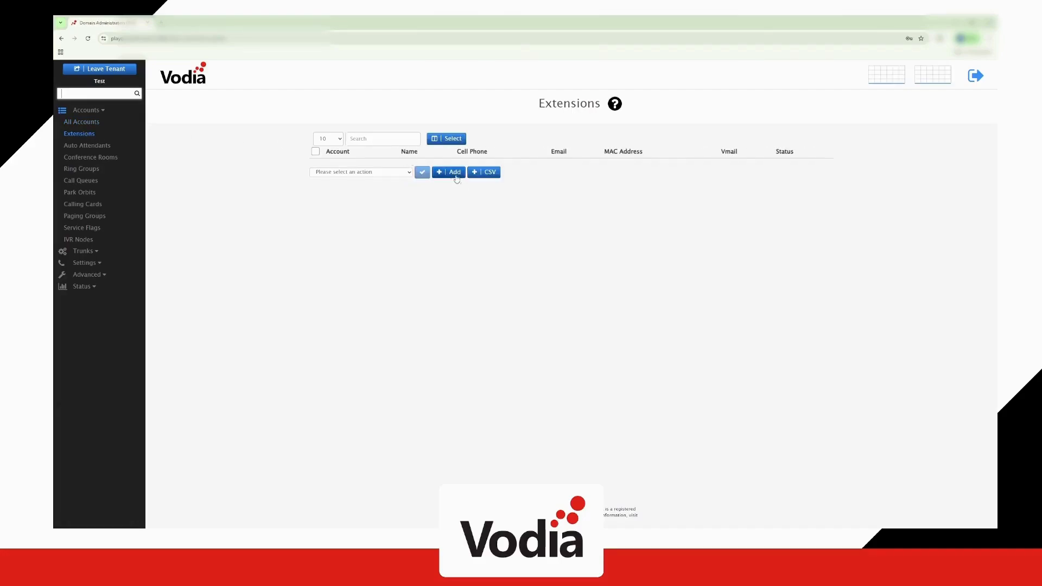
click(455, 172)
click(560, 104)
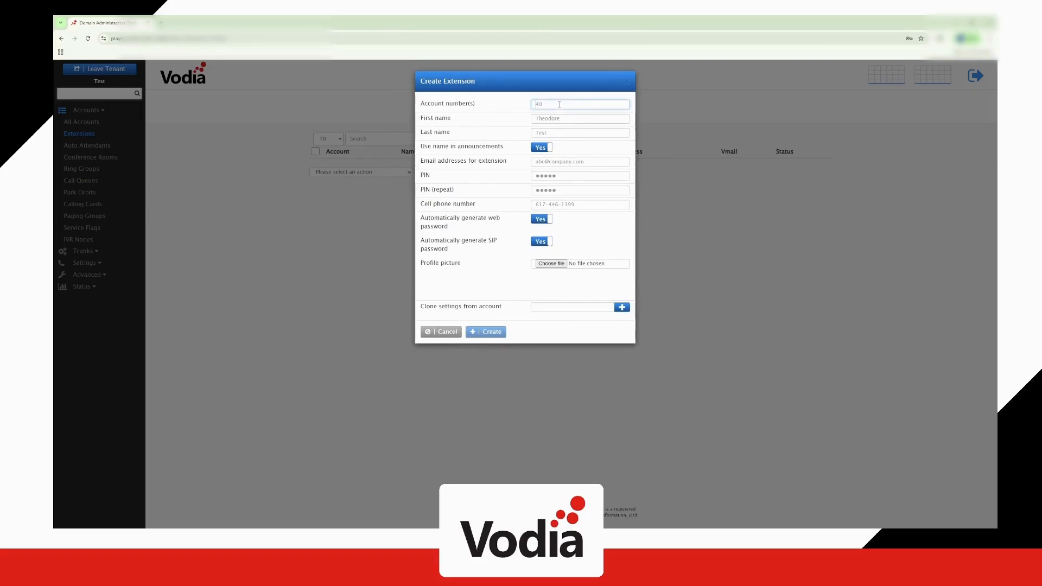
text(11)
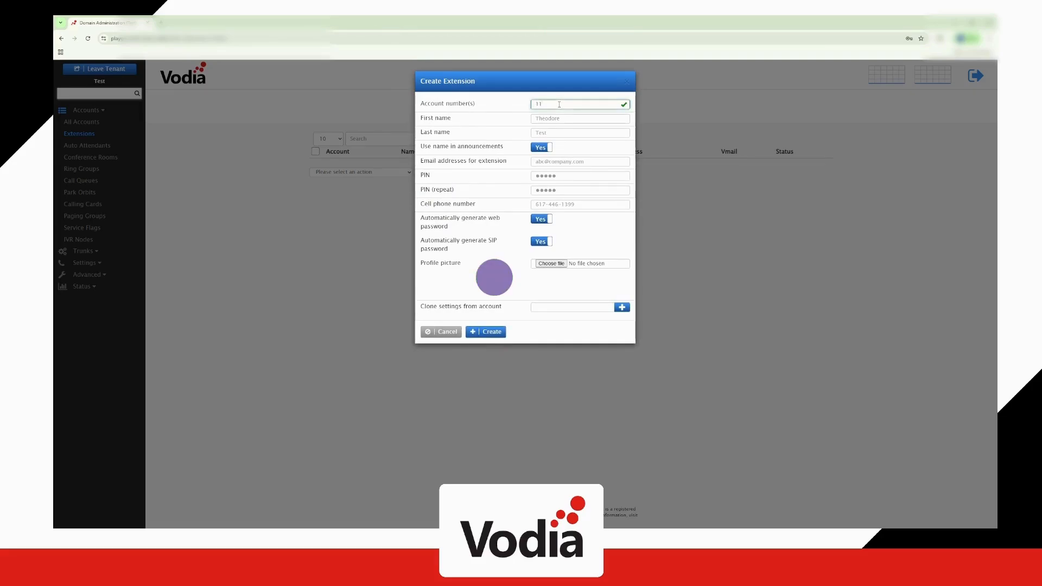
key(Tab)
text(My T)
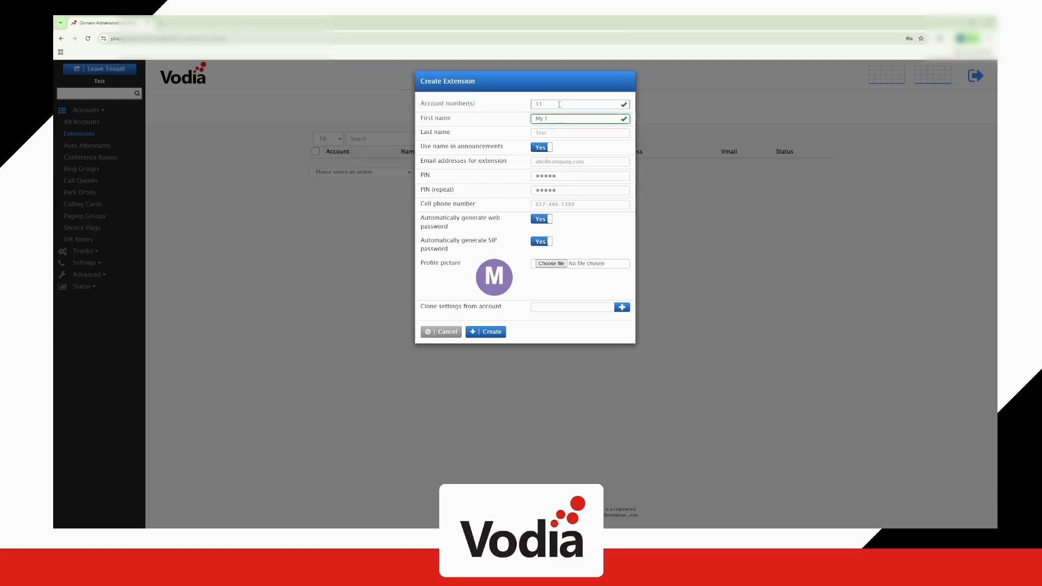
text(est)
key(Tab)
text(Extension)
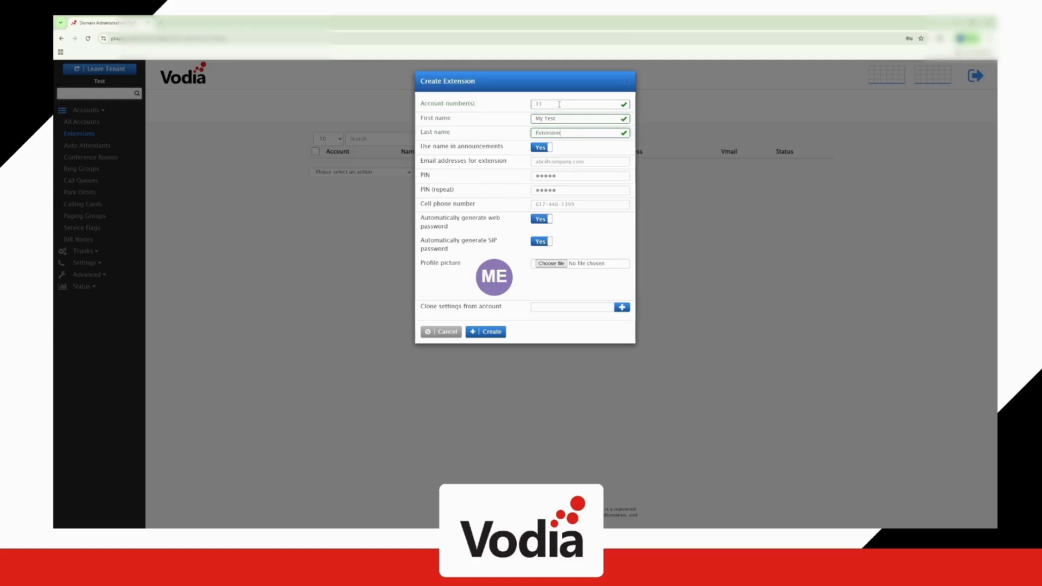
Give the extension an e-mail address, create extension 11 and tick it in the list
click(556, 162)
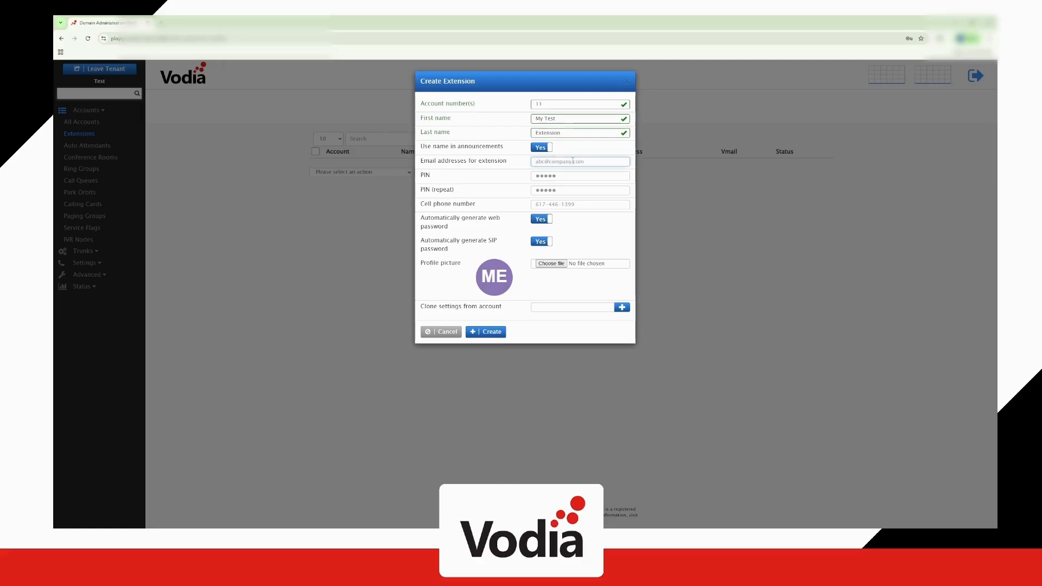
text(test@test)
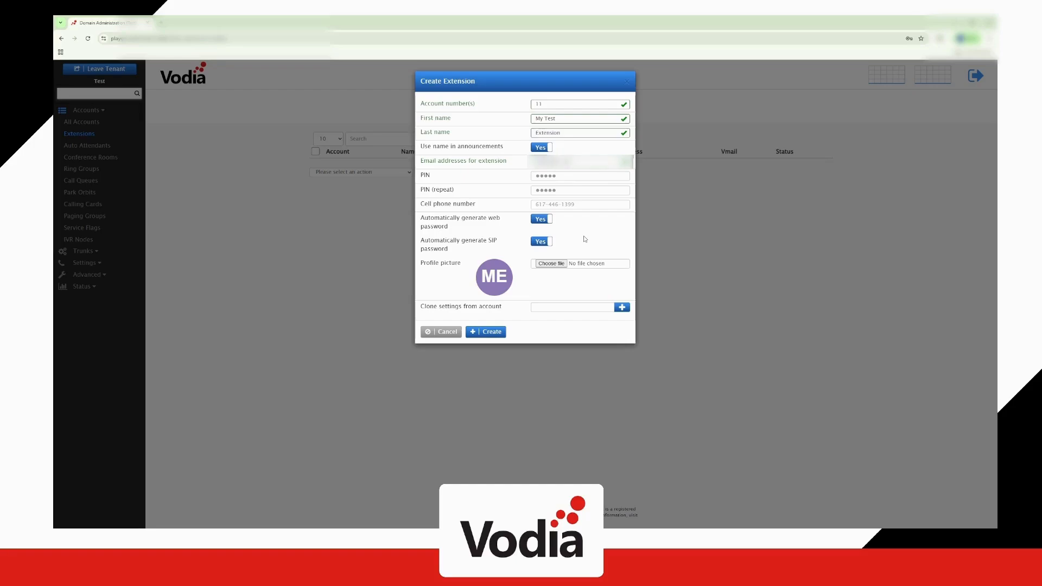
click(483, 333)
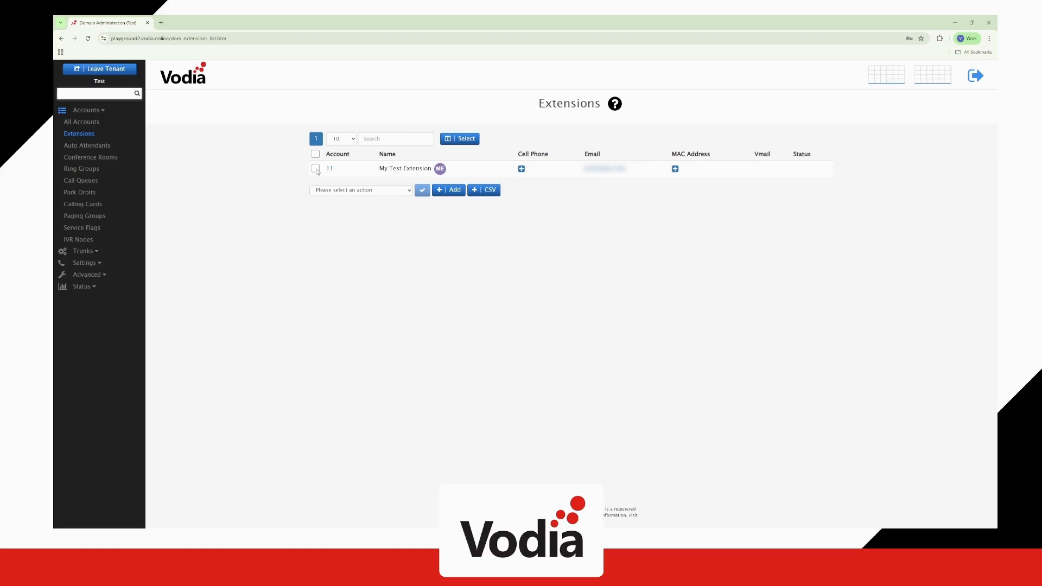
click(315, 169)
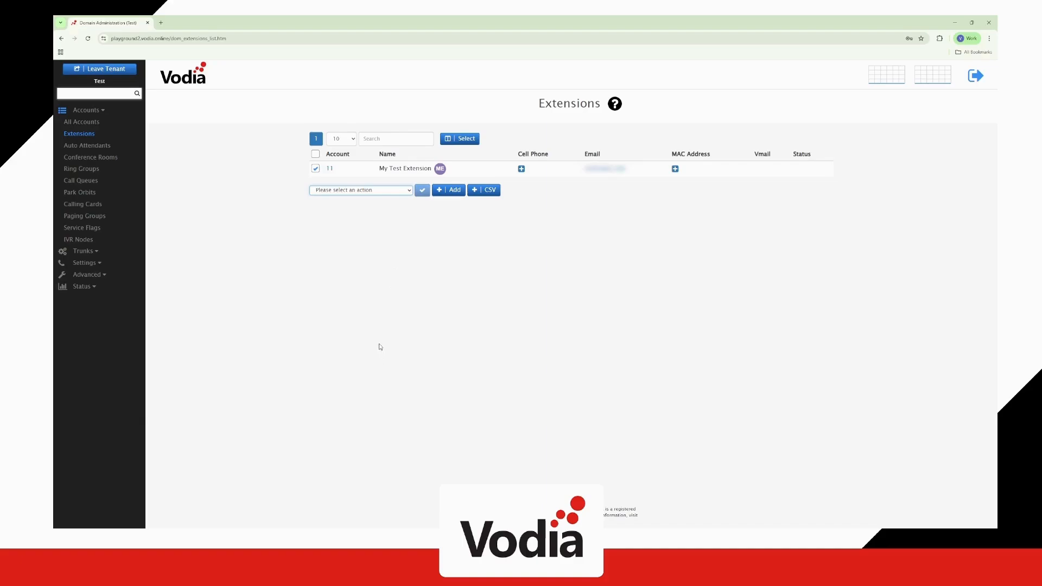
Send the welcome e-mail to the selected extension 11
key(Down)
click(423, 190)
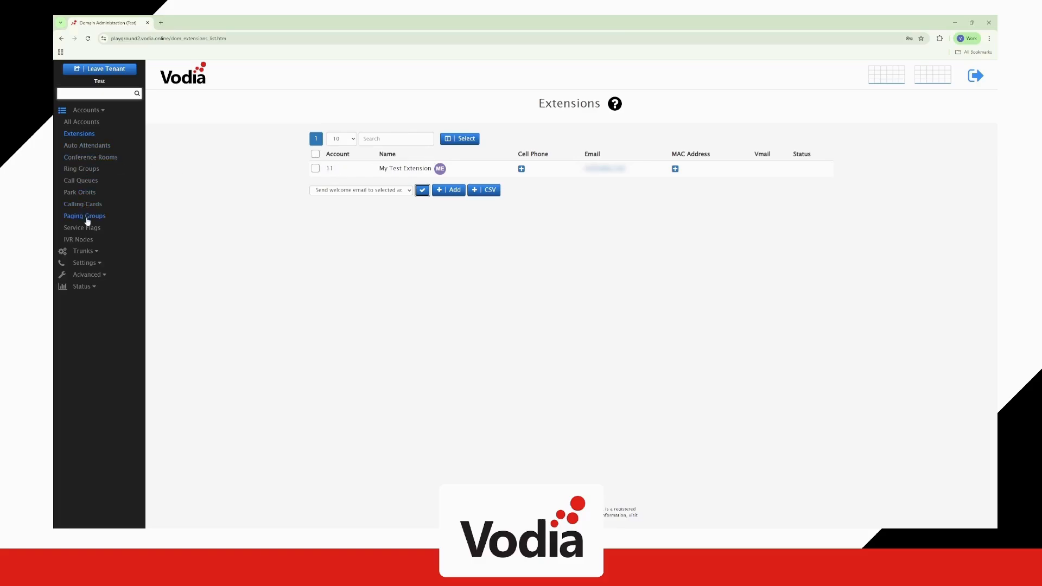
click(84, 251)
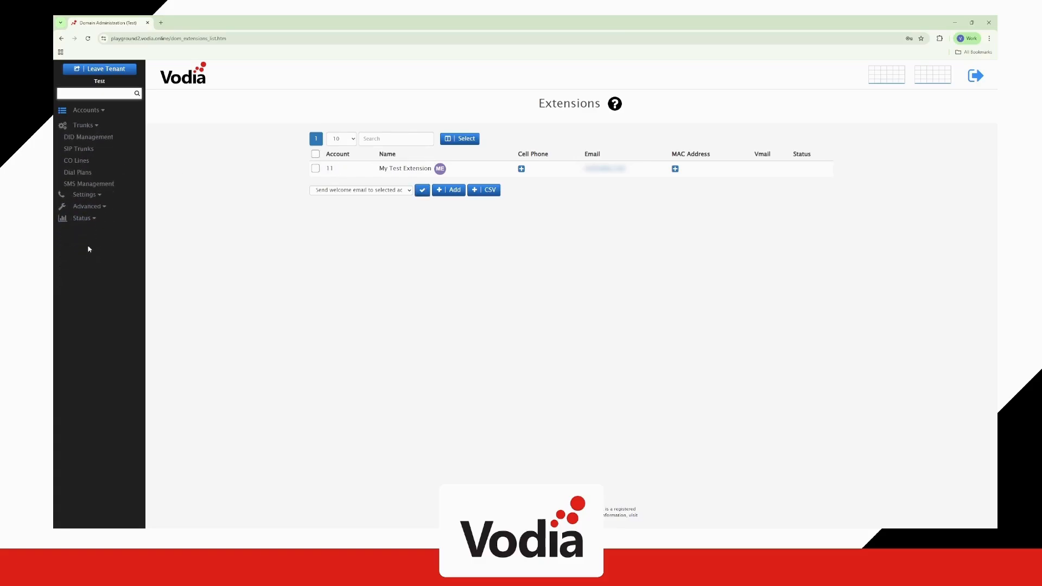
Add a Callcentric SIP trunk named Callcentric with its registration user name and password
click(81, 148)
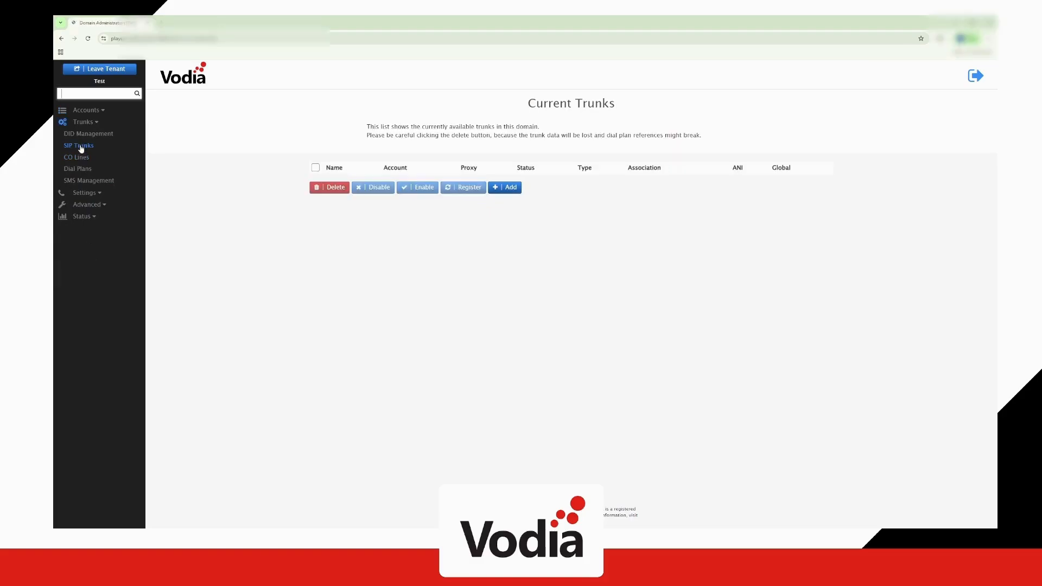
click(506, 187)
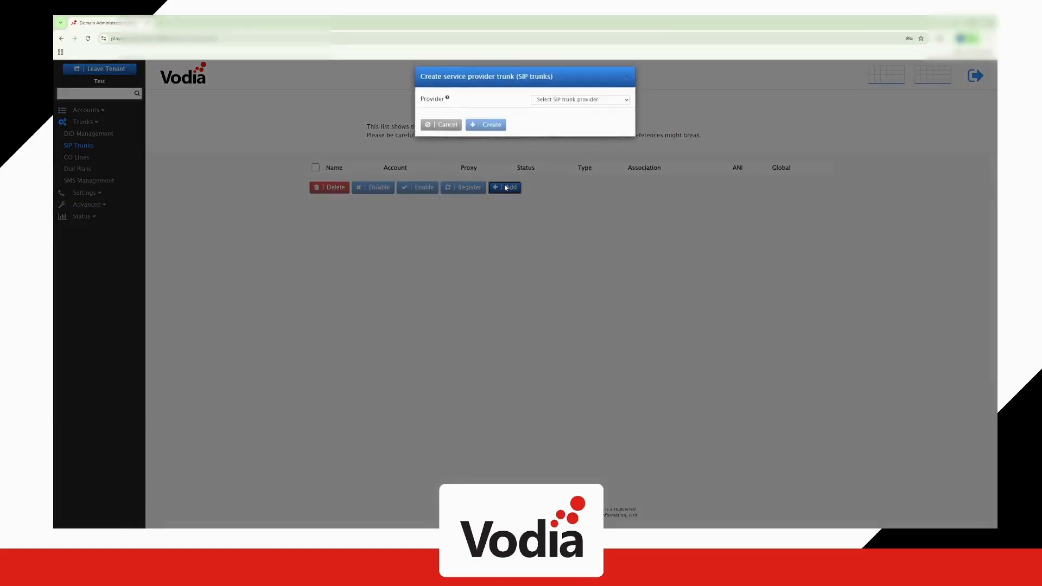
click(566, 145)
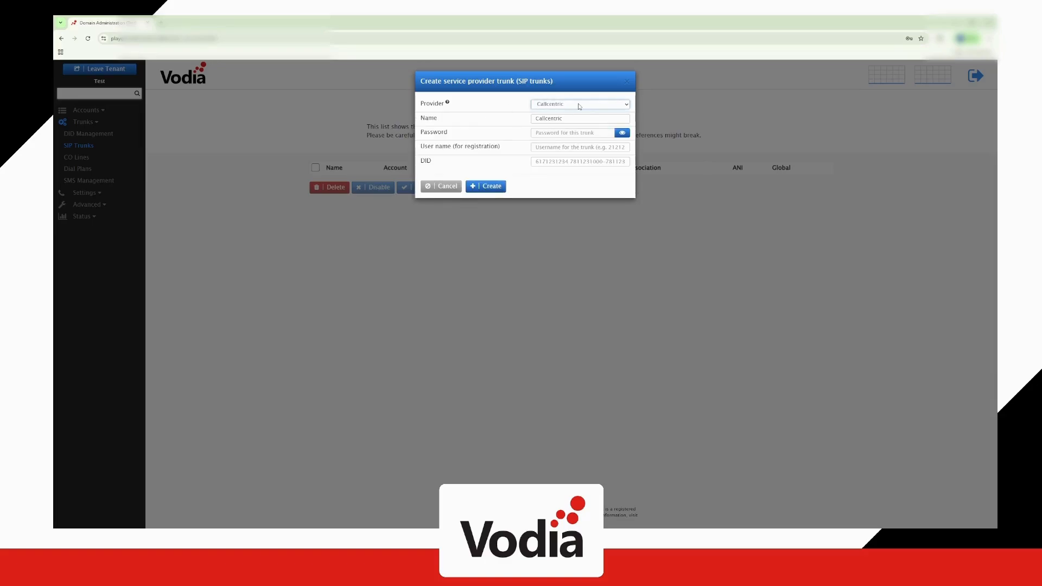
click(573, 118)
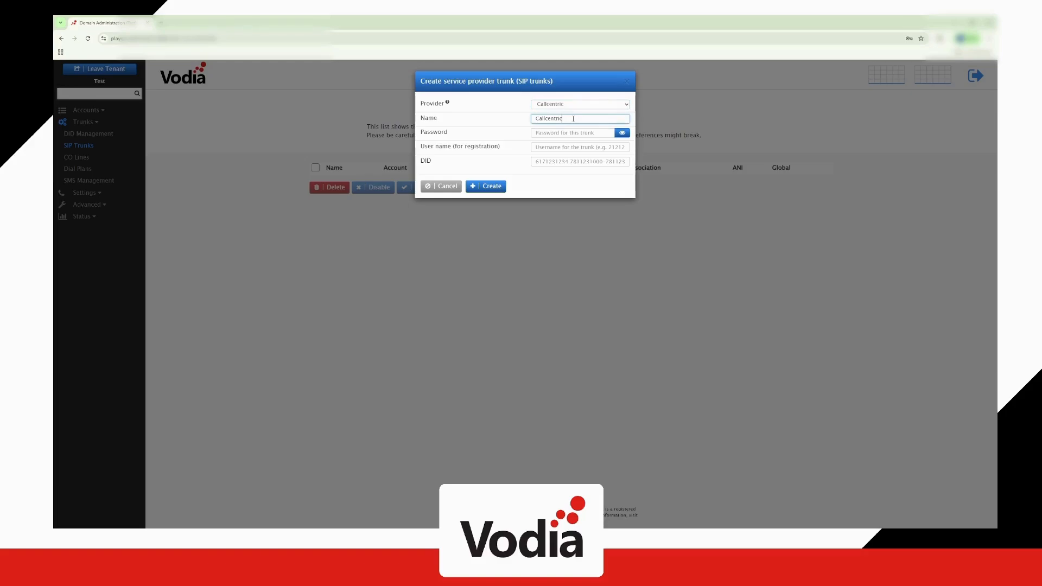
click(563, 147)
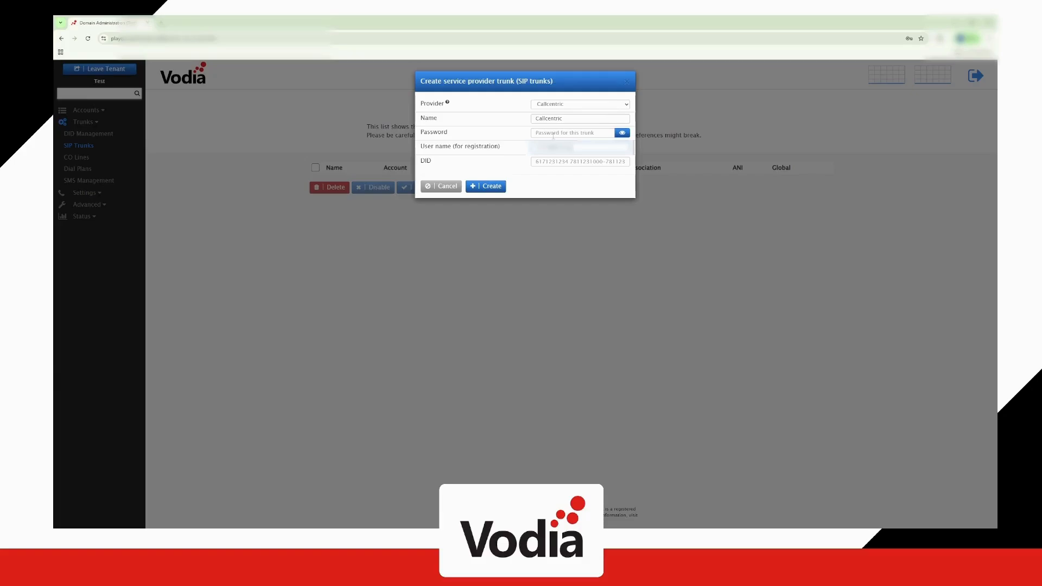
click(553, 132)
key(ctrl+v)
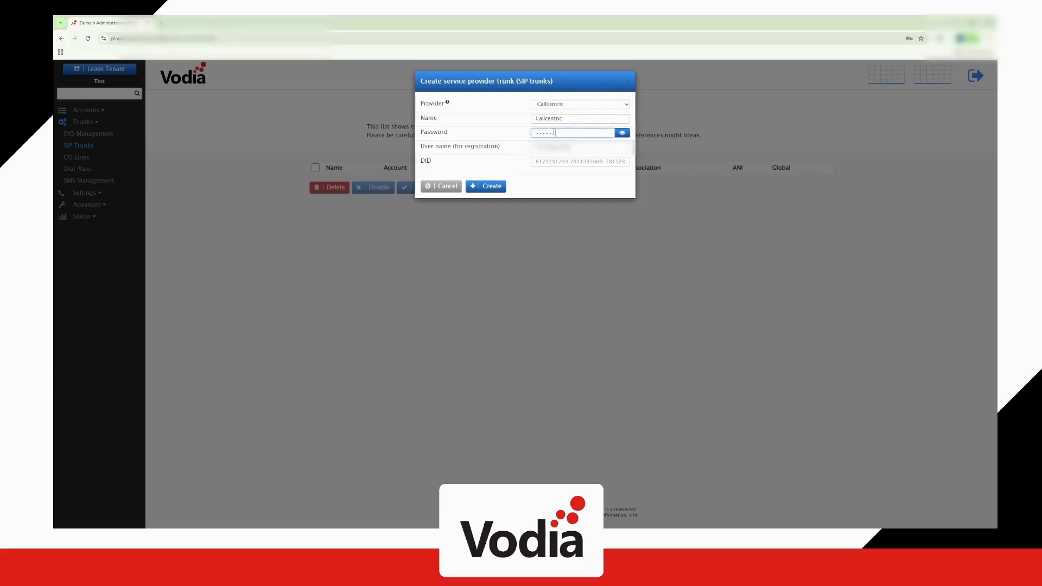
text(•)
click(494, 187)
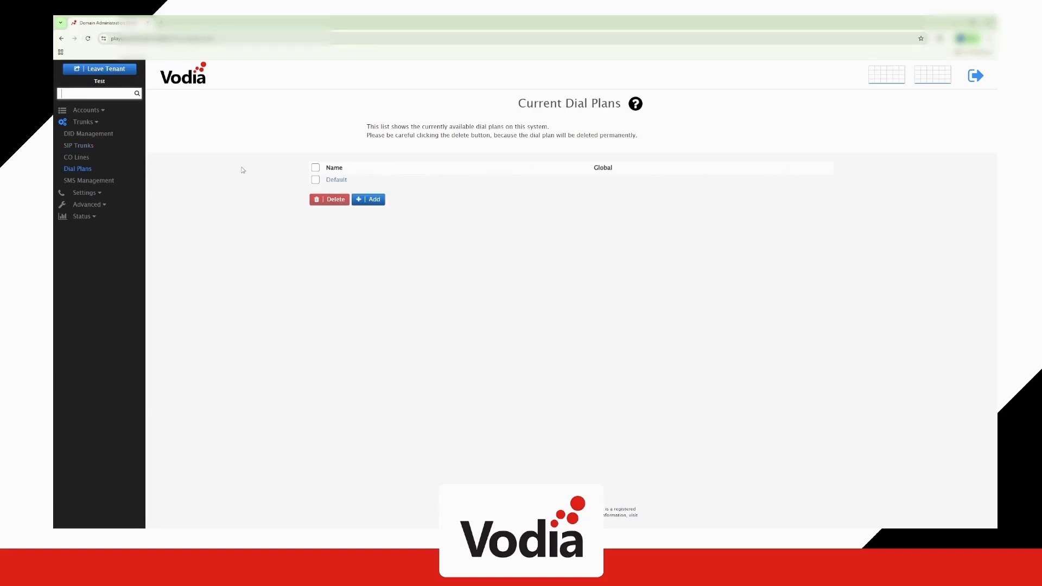
Set the Default dial plan's second rule to the Callcentric trunk with pattern *, then reopen Extensions
click(336, 181)
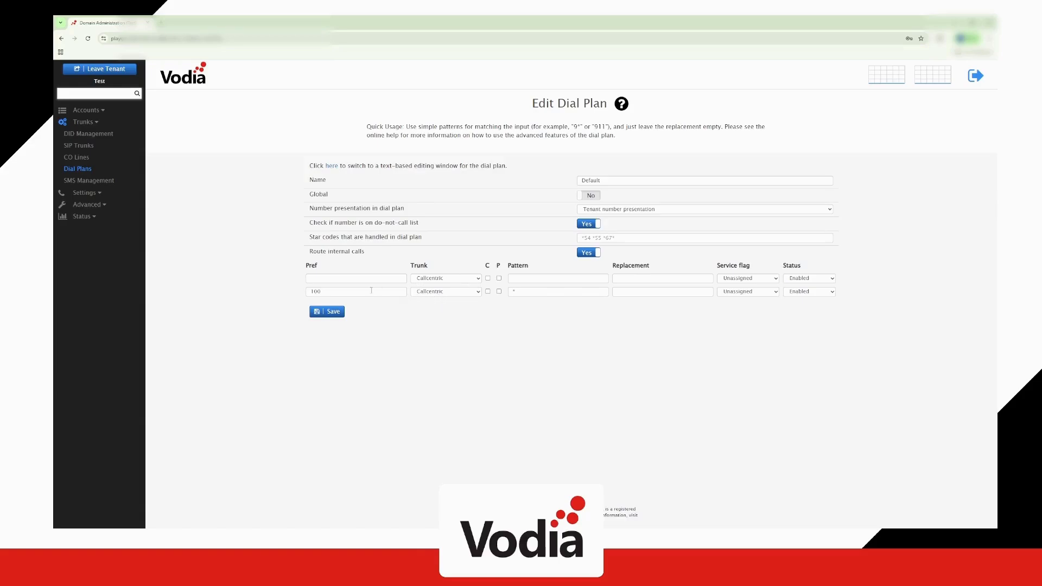
click(443, 293)
click(513, 292)
text(*)
drag(531, 292, 511, 293)
click(539, 302)
click(84, 110)
click(78, 136)
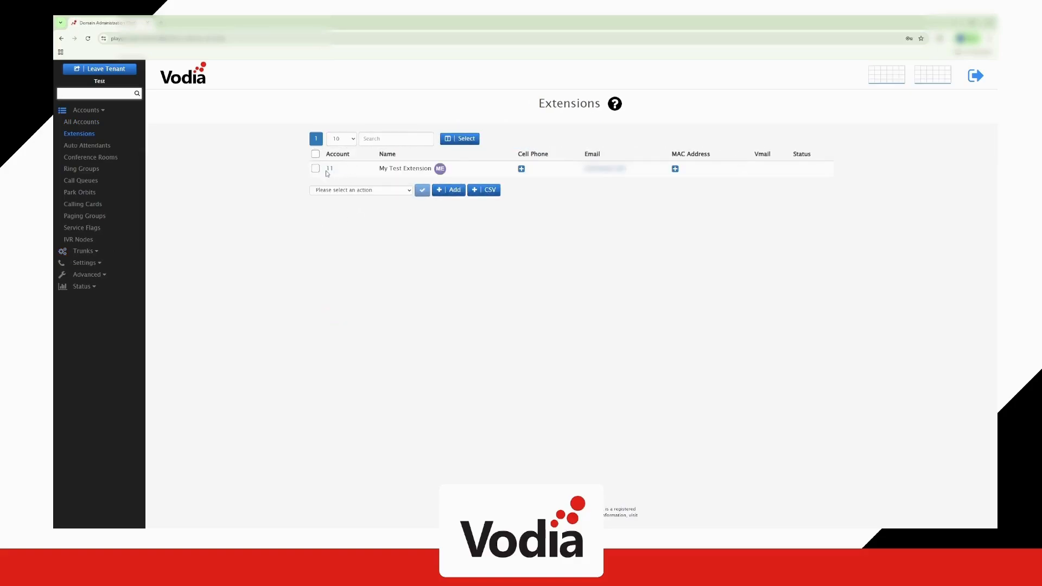